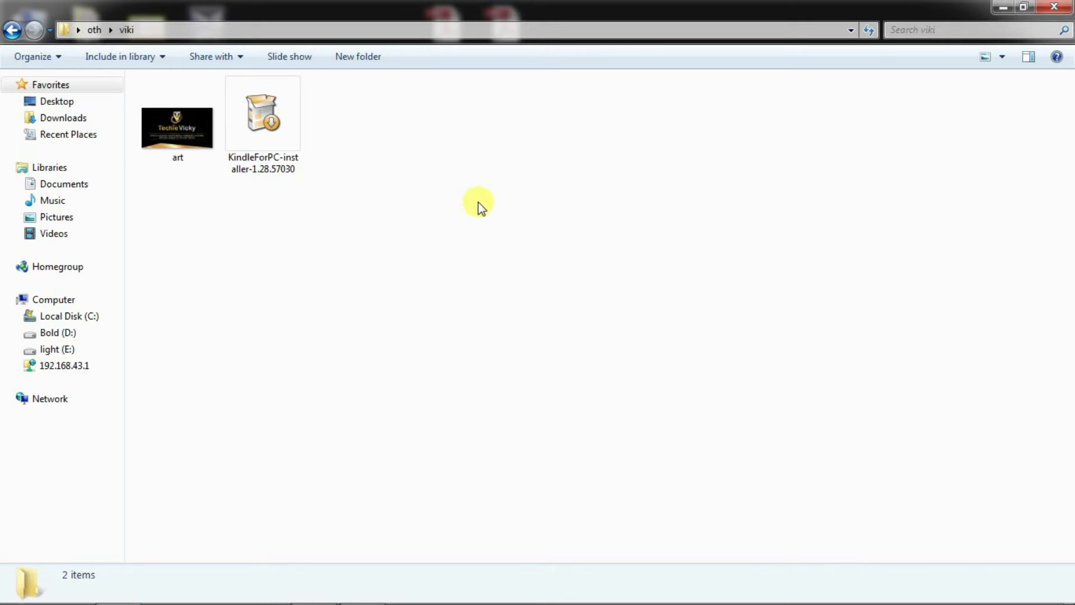
Preview the art image in the photo viewer and return to the viki folder
left_click(198, 130)
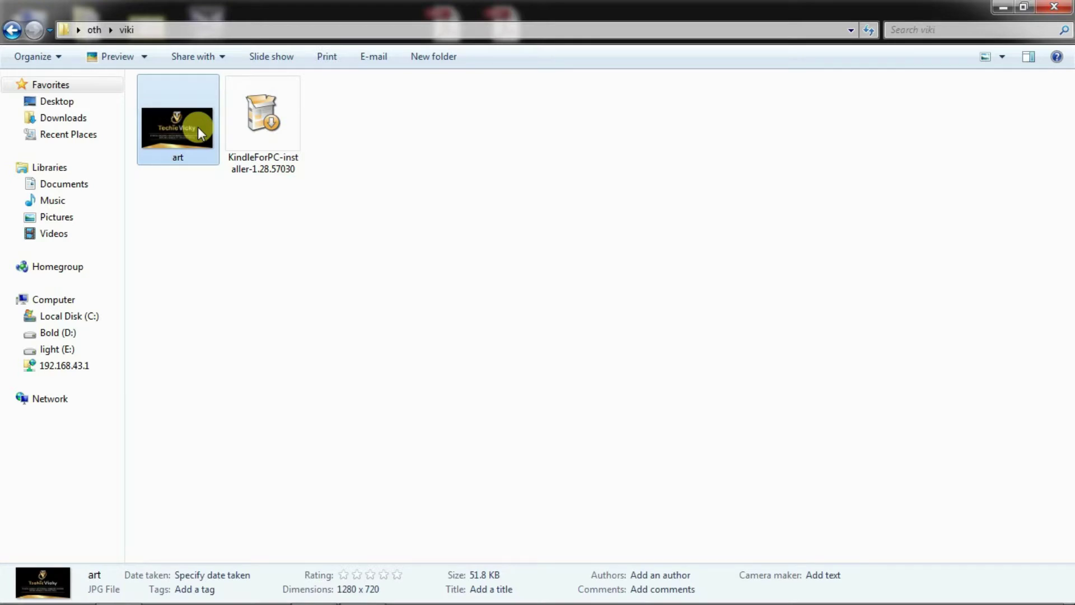
double_click(197, 126)
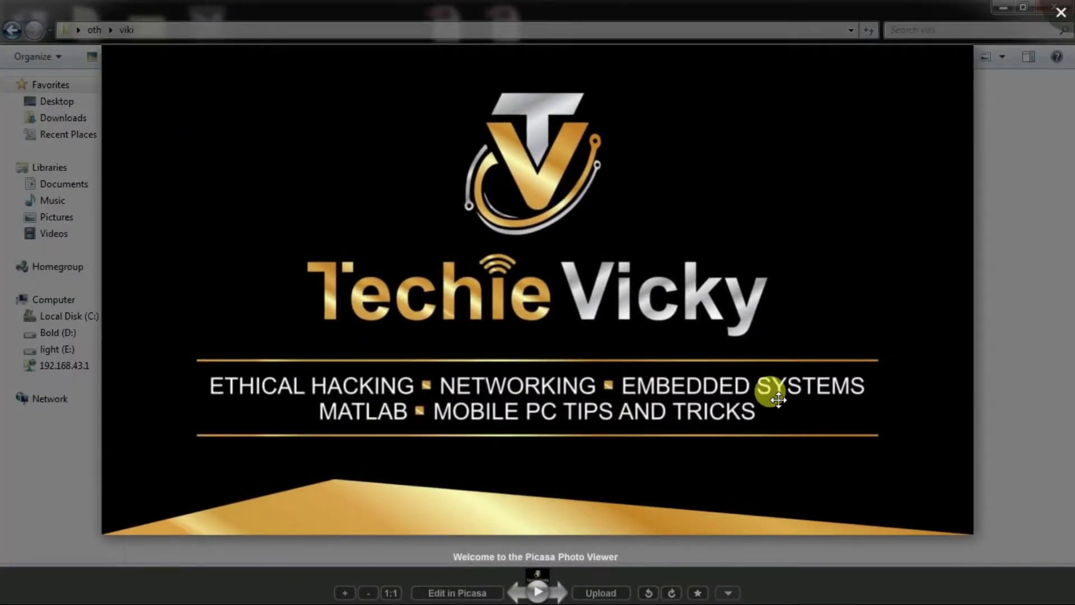
left_click(1061, 12)
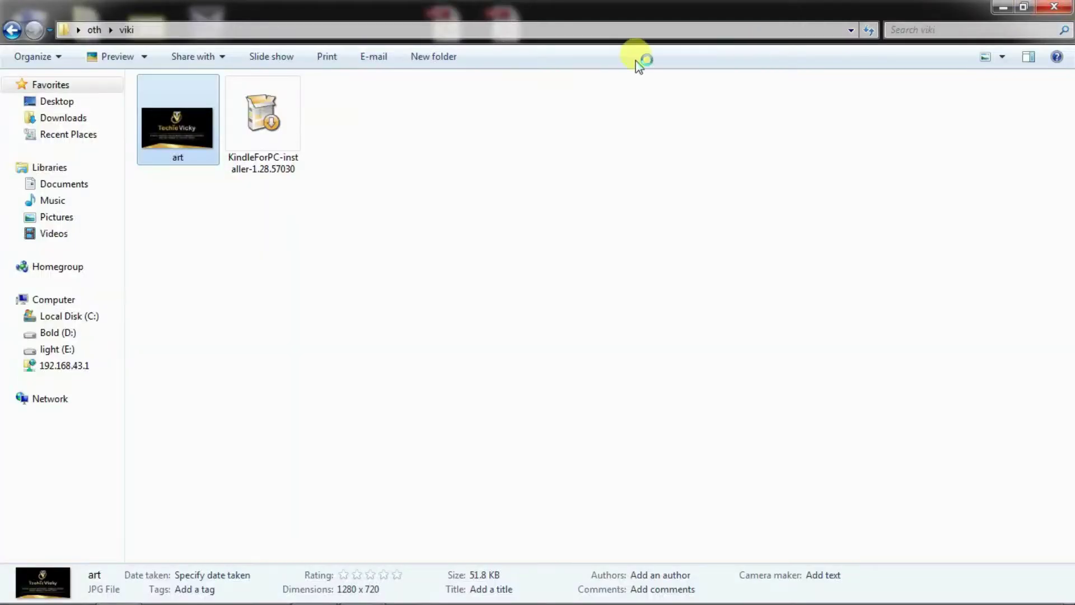
left_click(279, 123)
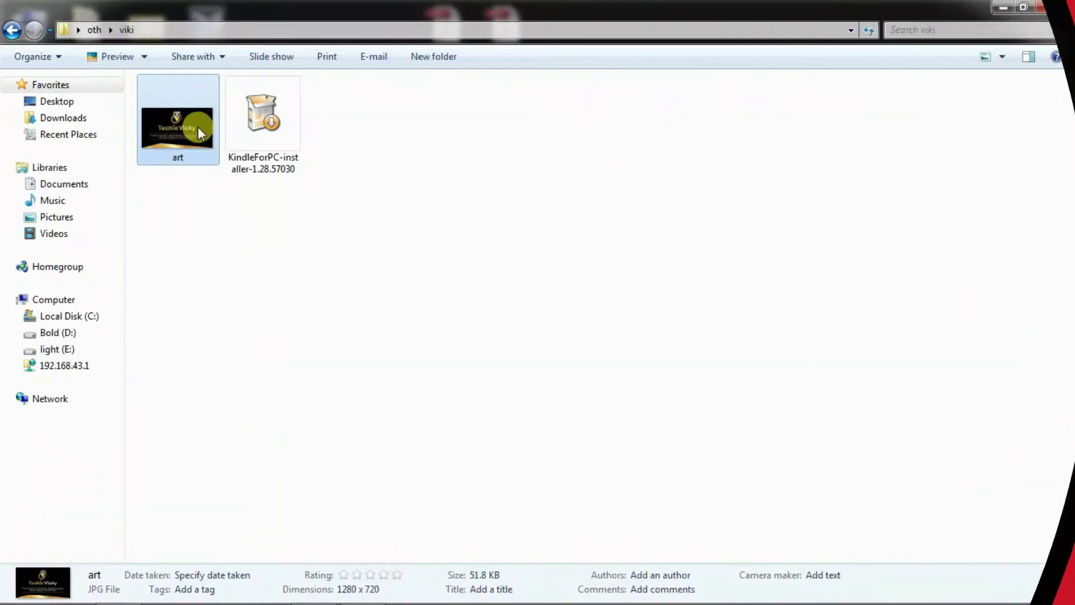
double_click(198, 128)
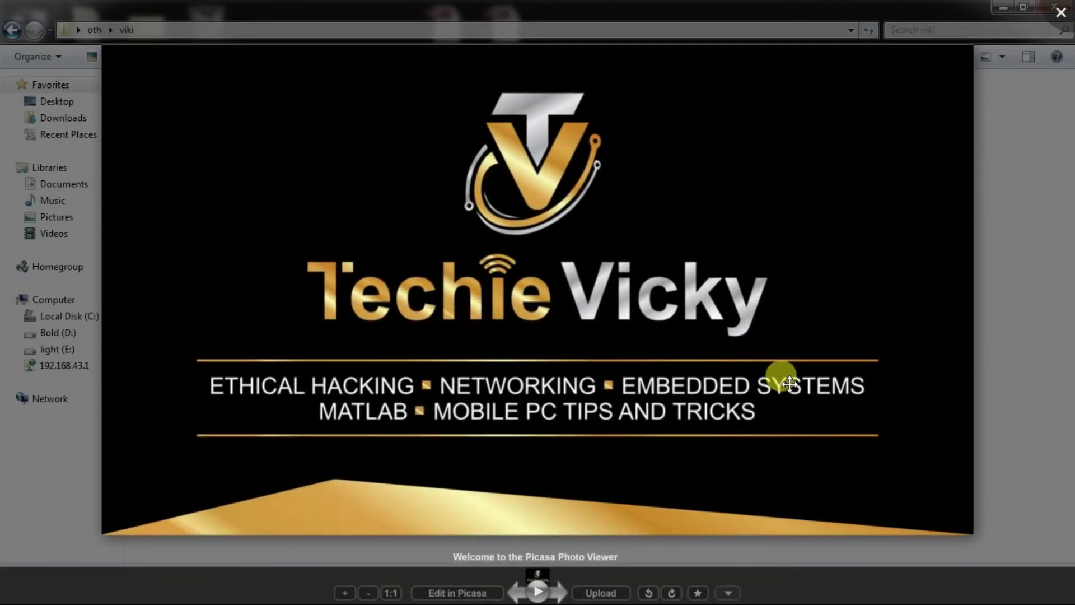
left_click(1061, 12)
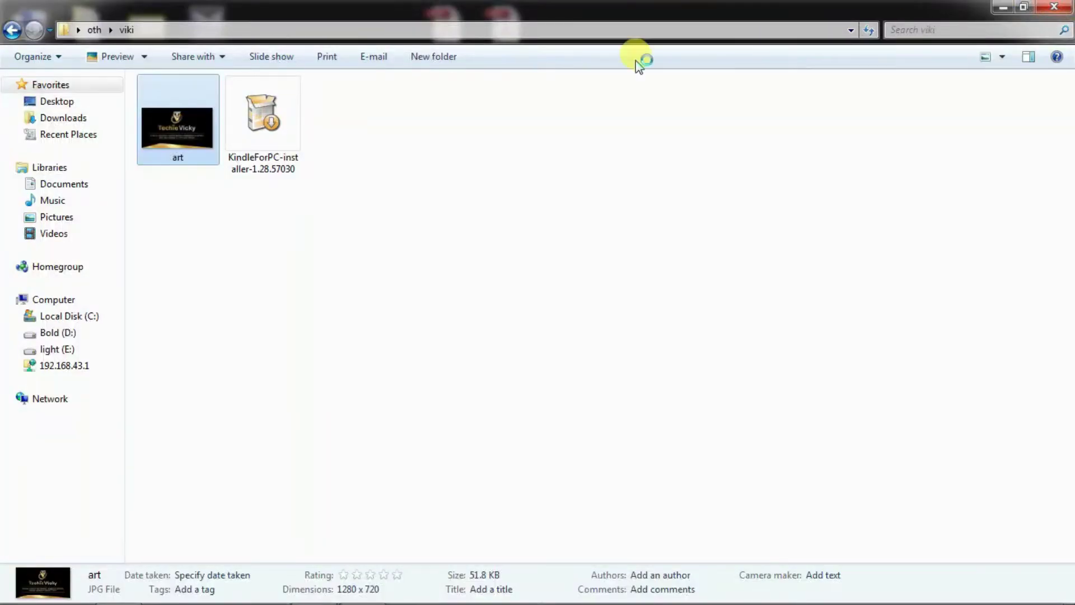
Check the file details of the KindleForPC installer and the art image
left_click(281, 128)
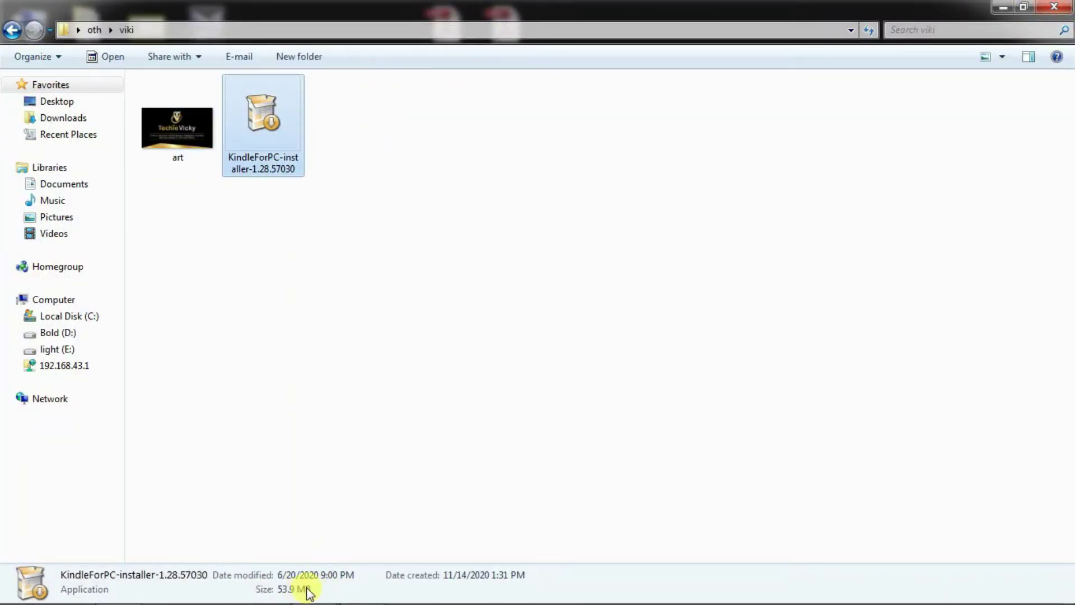
left_click(191, 132)
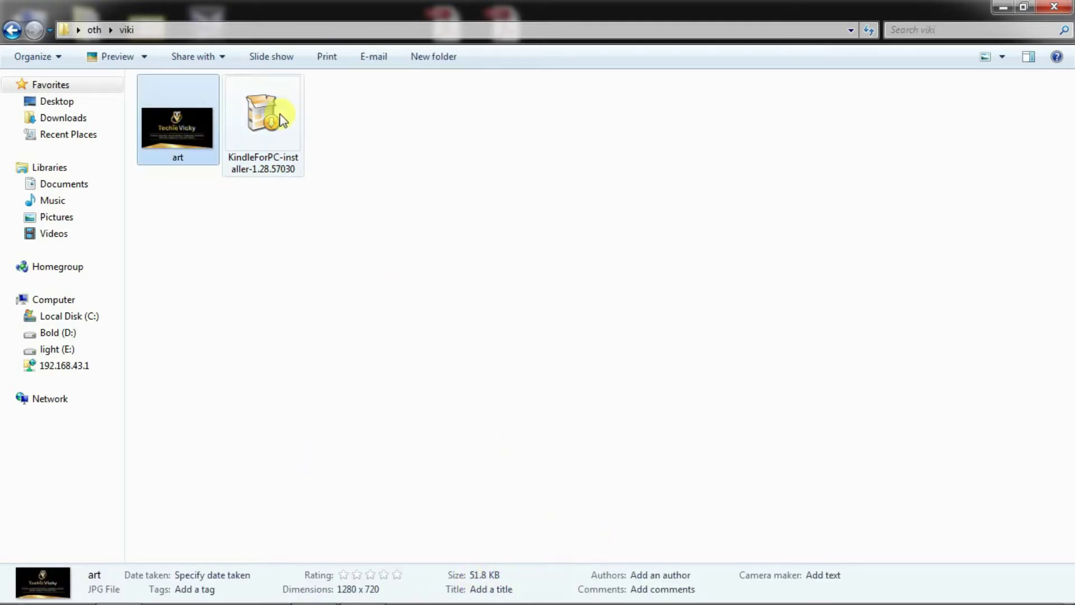
left_click(262, 121)
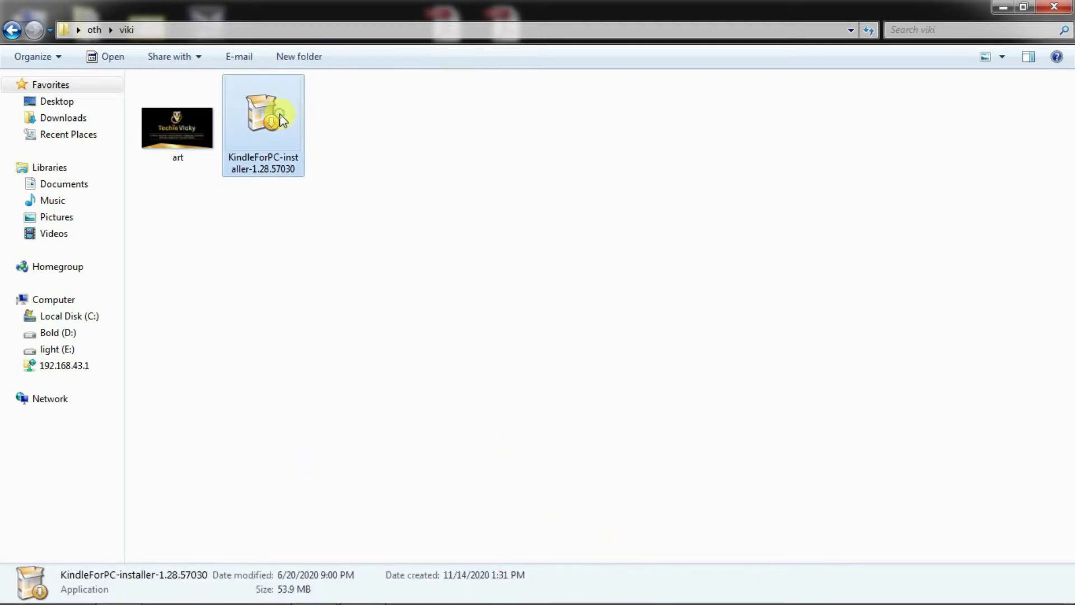
left_click(180, 127)
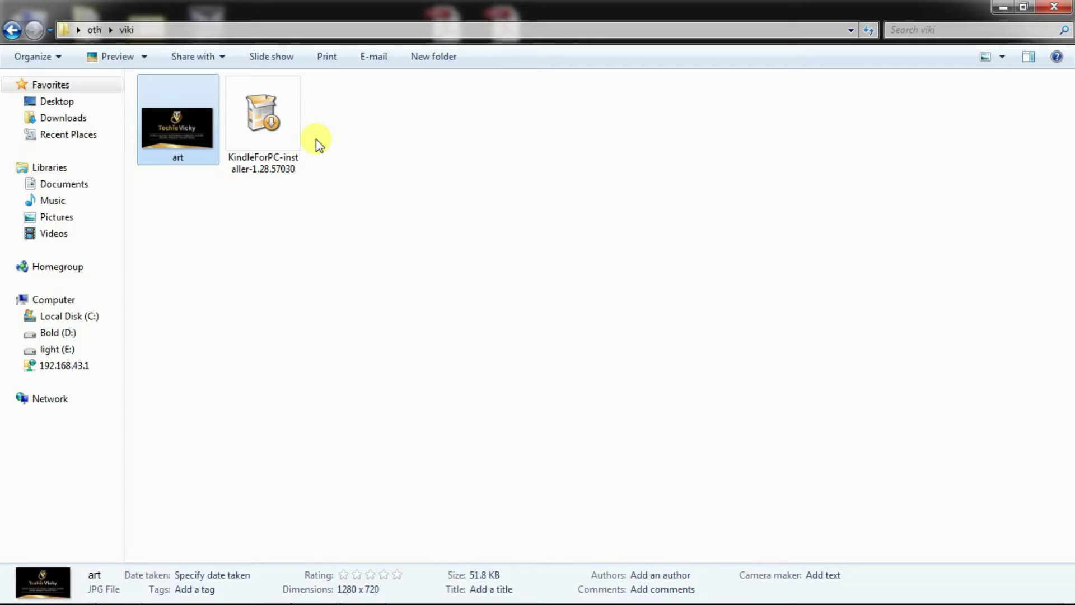
Compress the KindleForPC installer into a RAR archive in the same folder and rename the archive viki
right_click(264, 104)
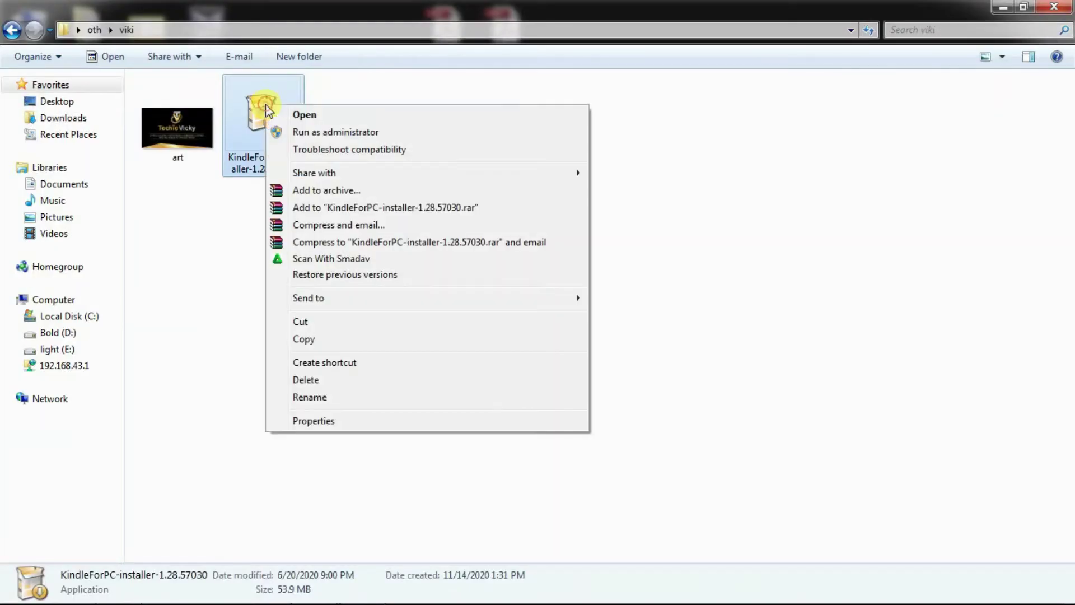
left_click(344, 211)
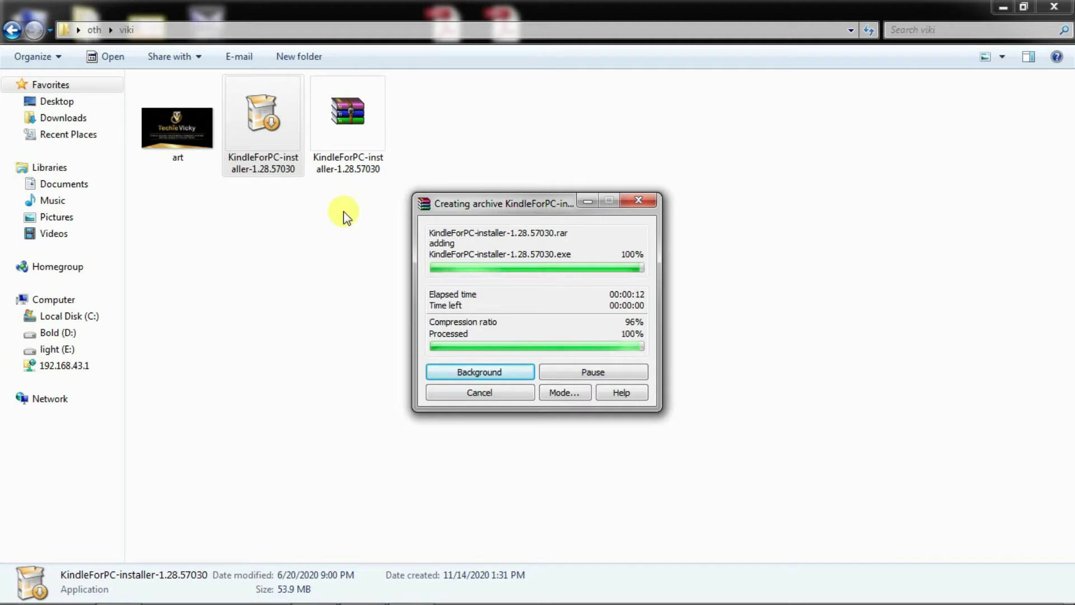
left_click(349, 157)
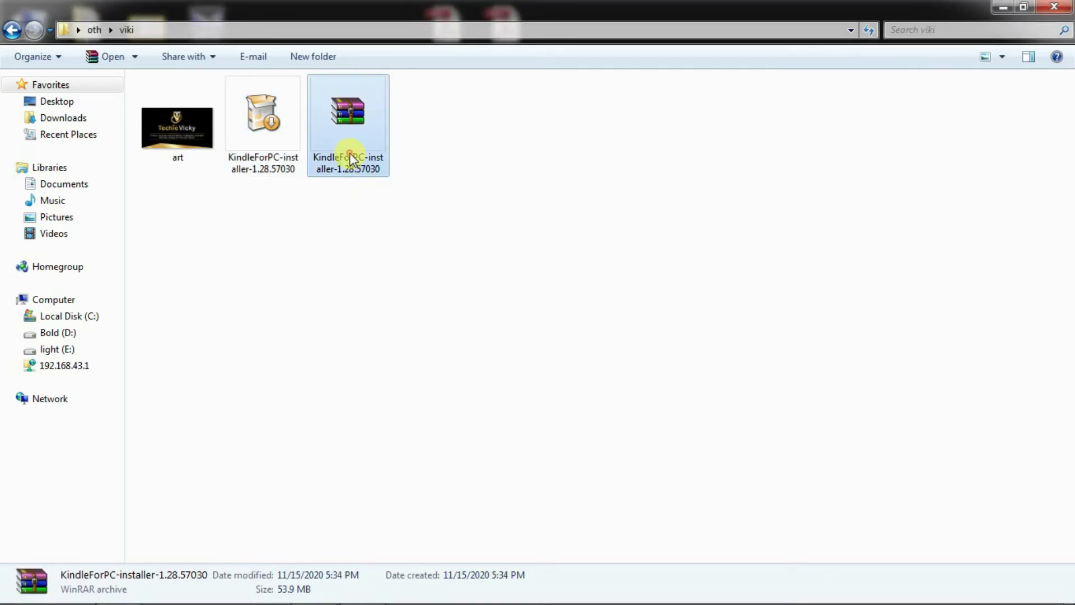
right_click(351, 159)
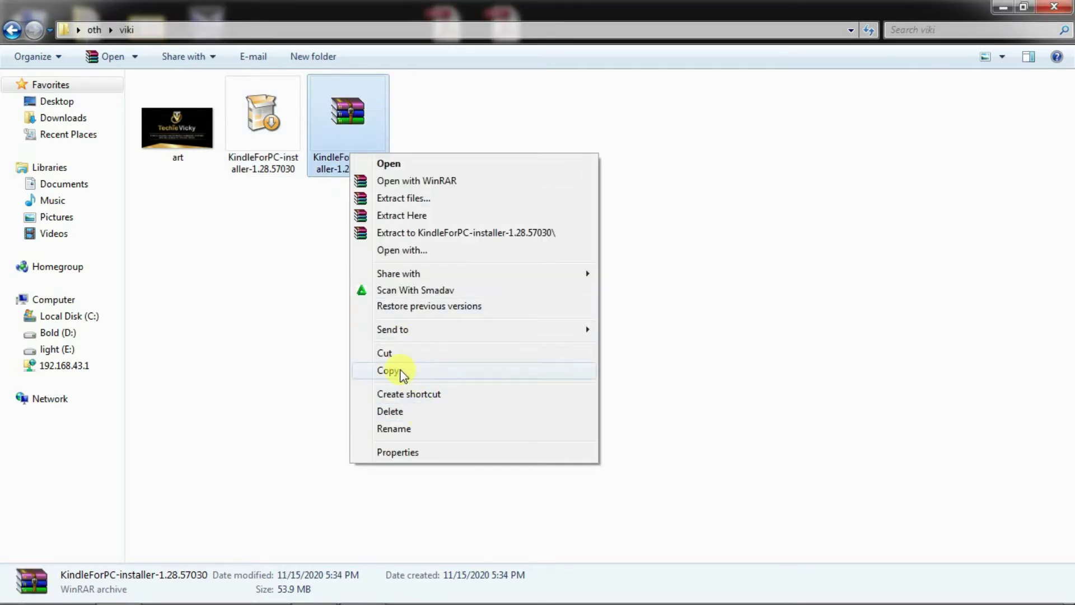
left_click(421, 429)
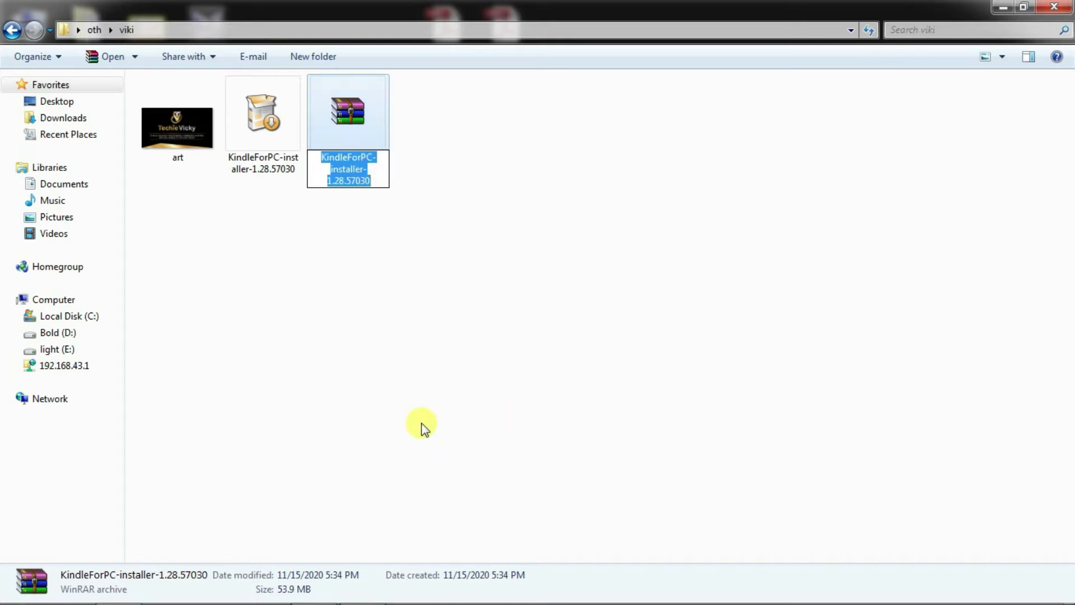
key("BackSpace")
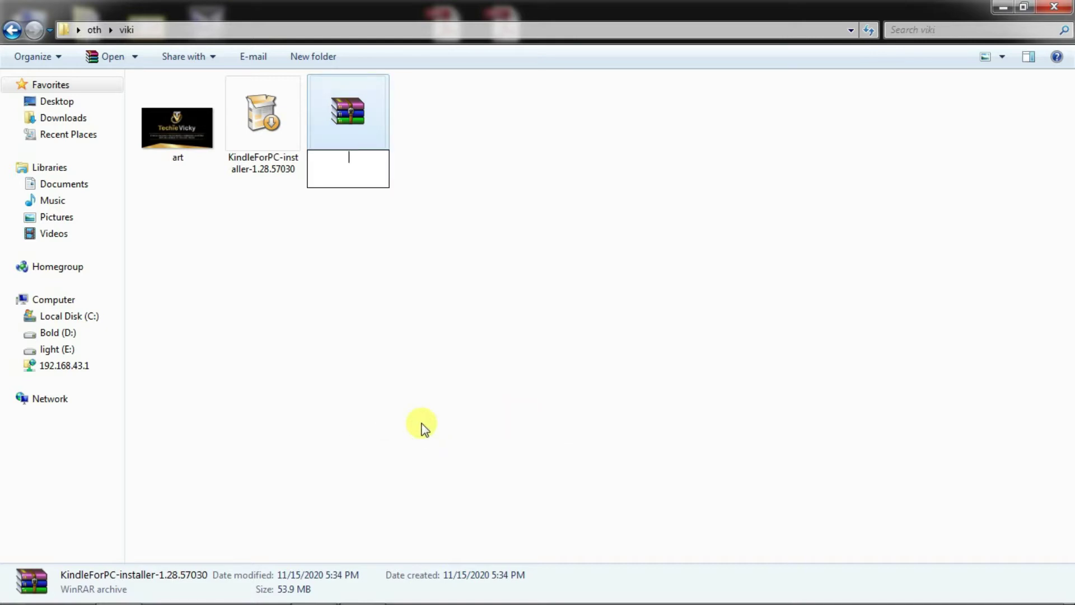
type("viki")
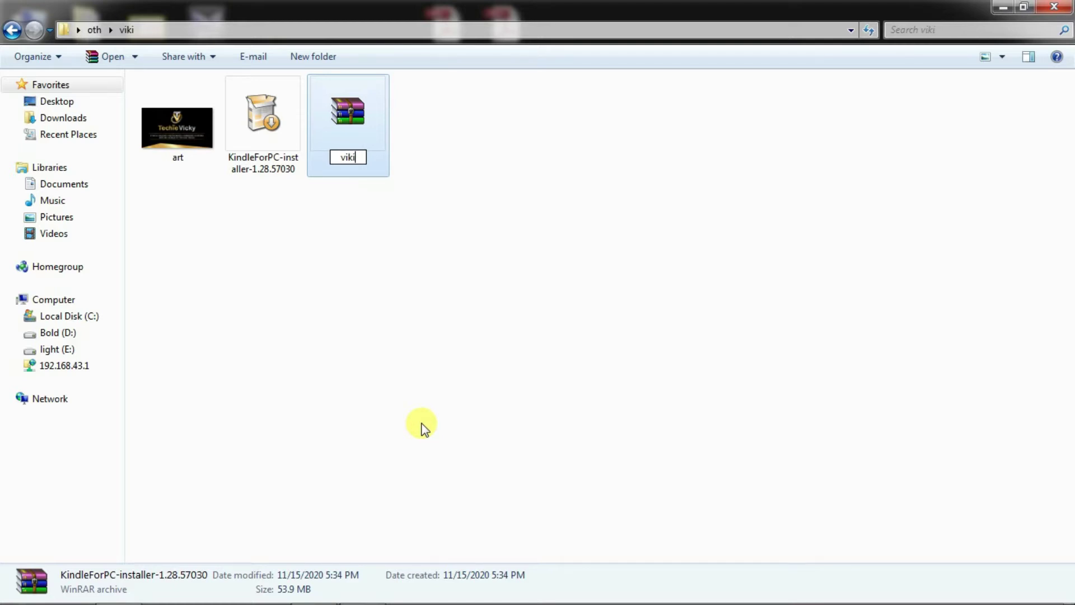
key("Return")
Open cmd as administrator and move its window clear of the files in the folder
key("super")
type("cmd")
right_click(53, 246)
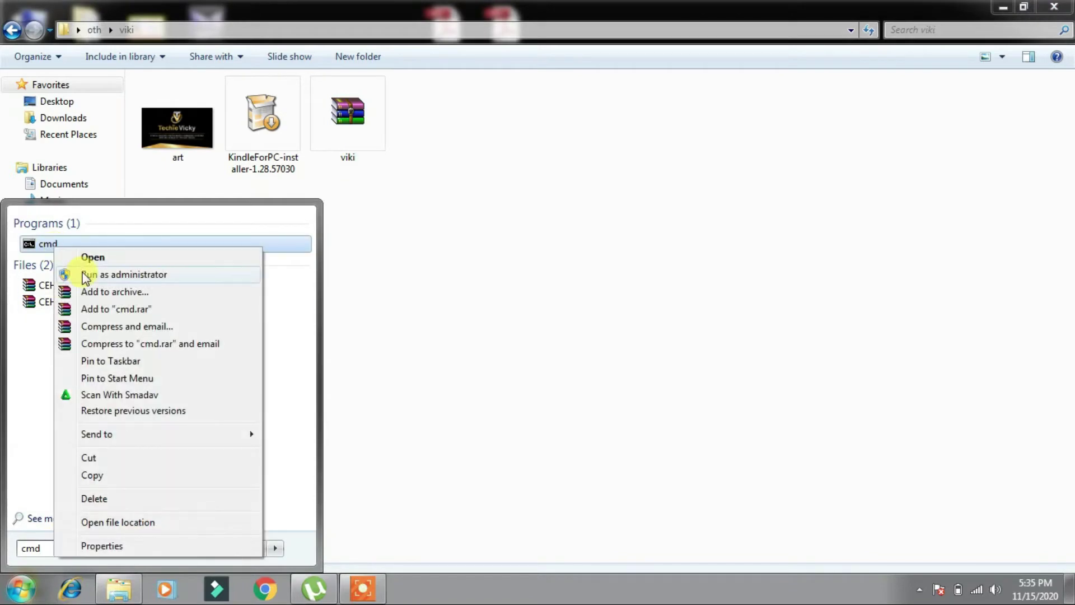
left_click(85, 275)
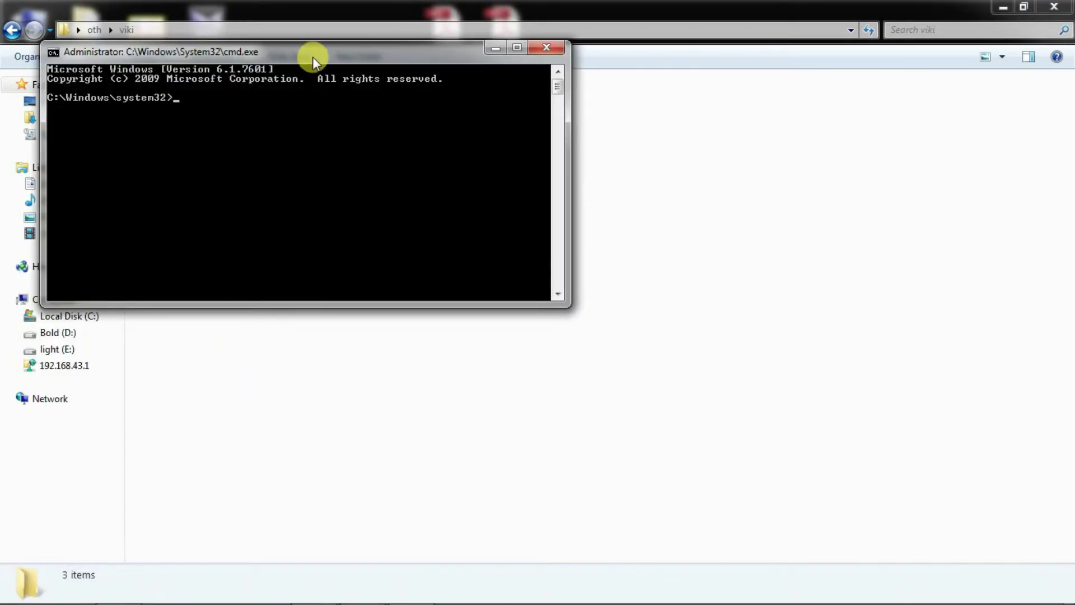
left_click_drag(312, 56, 858, 139)
Copy the full path of the viki folder from the file browser
left_click(257, 210)
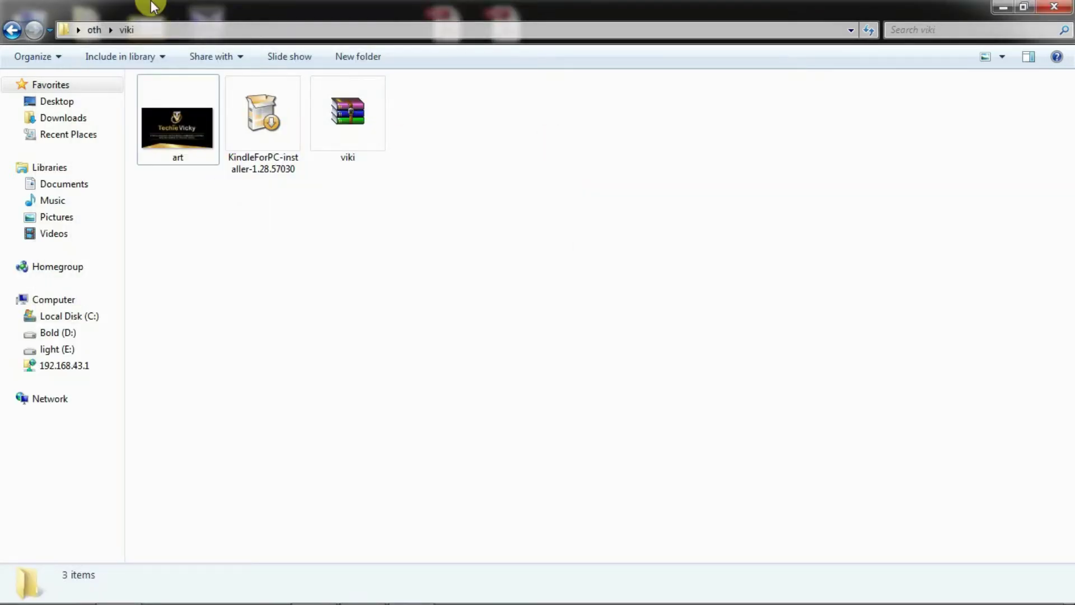
left_click(176, 29)
key("ctrl+c")
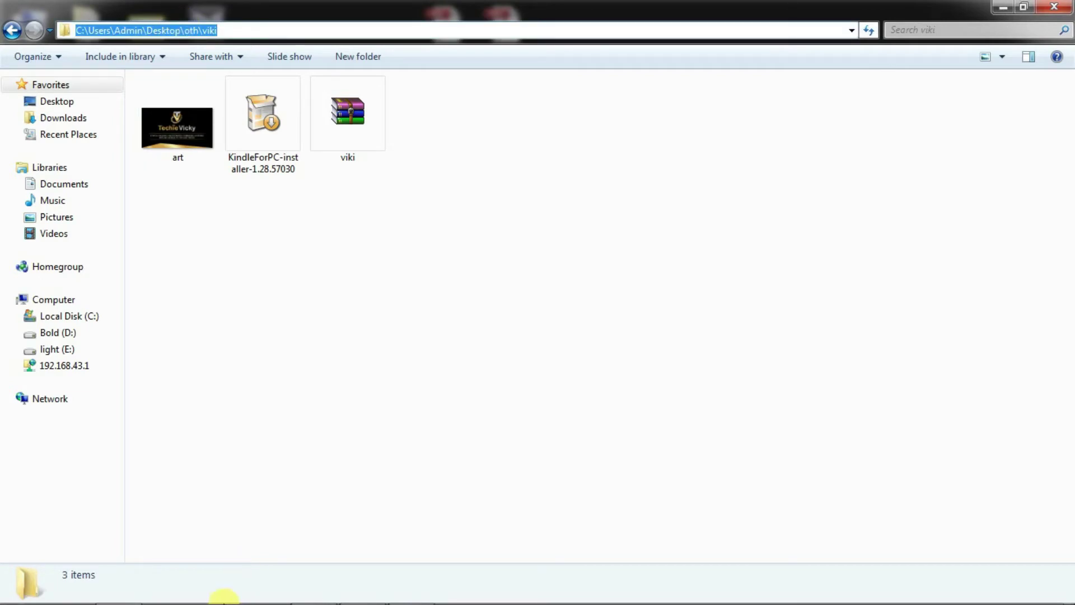
Switch to the Command Prompt and try to run the pasted path C:\Users\Admin\Desktop\oth\viki on its own
left_click(412, 588)
right_click(746, 202)
left_click(768, 246)
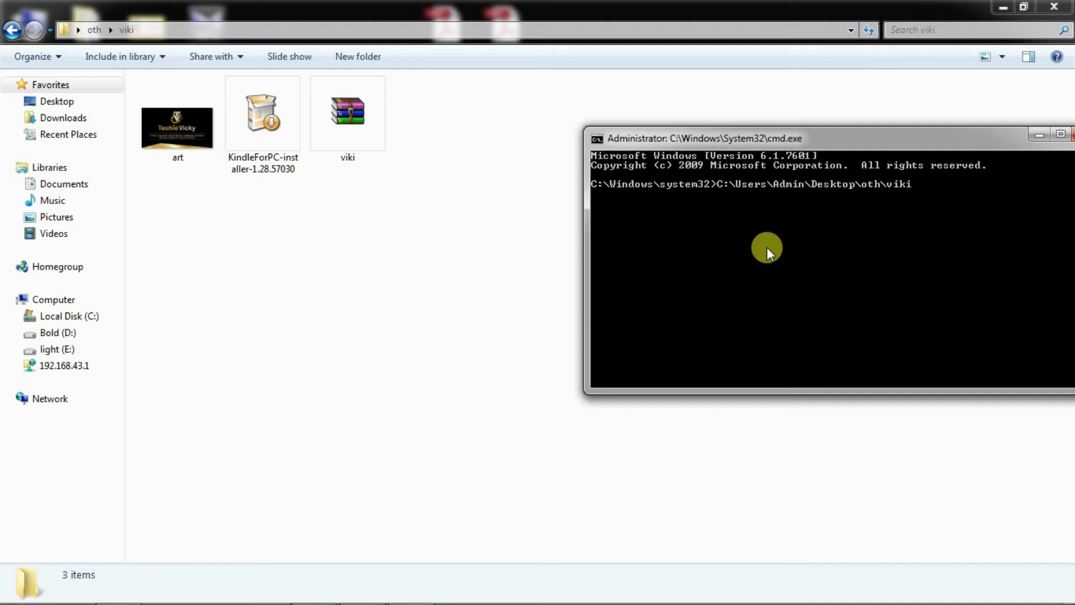
key("Return")
Change the working directory to C:\Users\Admin\Desktop\oth\viki with cd and begin a copy command
type("cd")
key("ctrl+v")
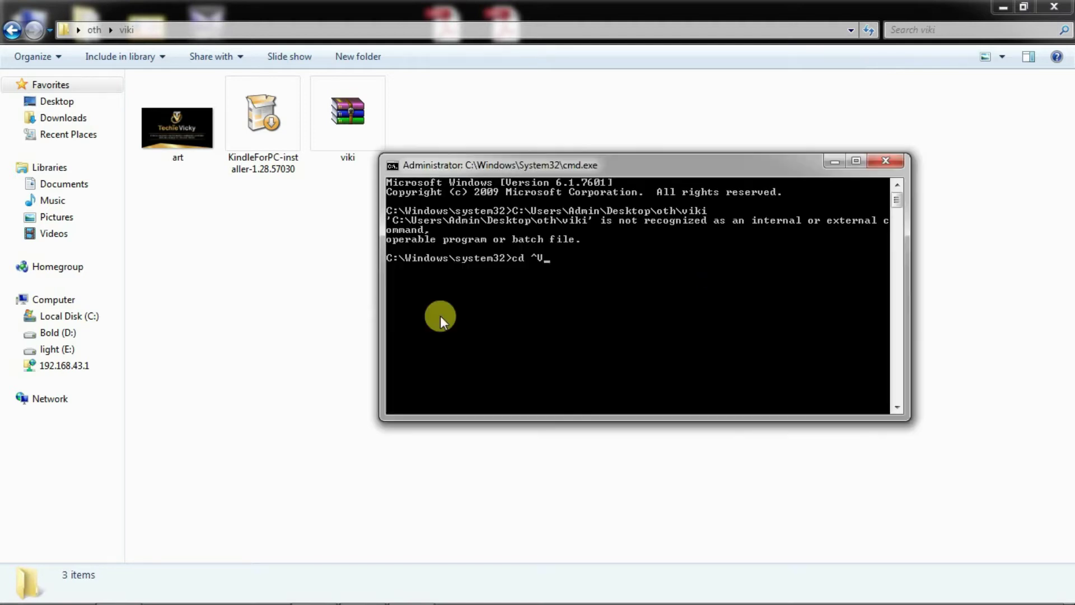
key("BackSpace")
key("BackSpace")
right_click(557, 249)
left_click(572, 292)
key("Return")
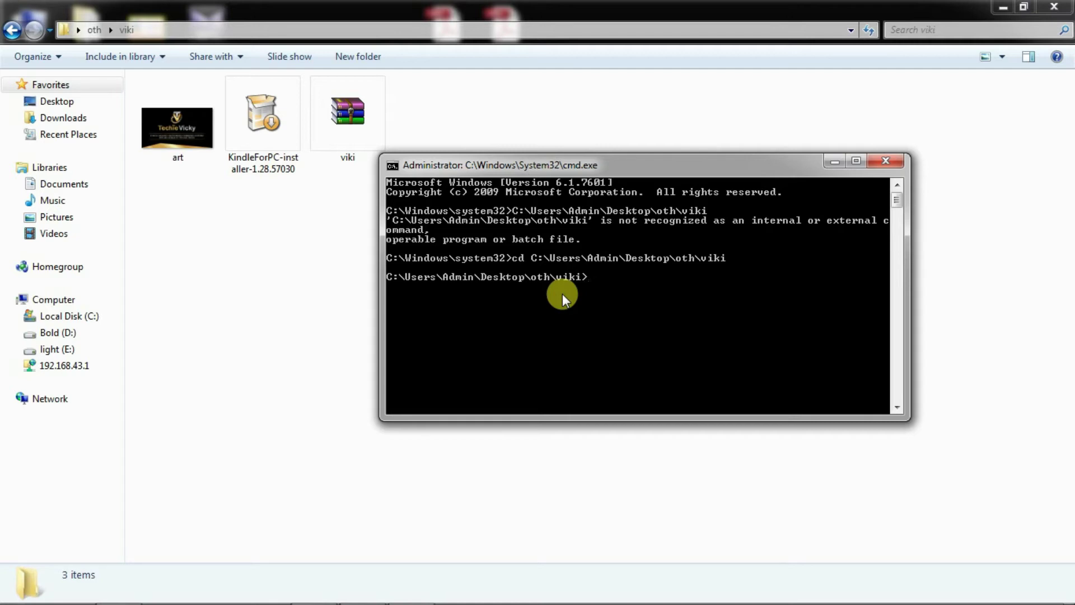
type("copy")
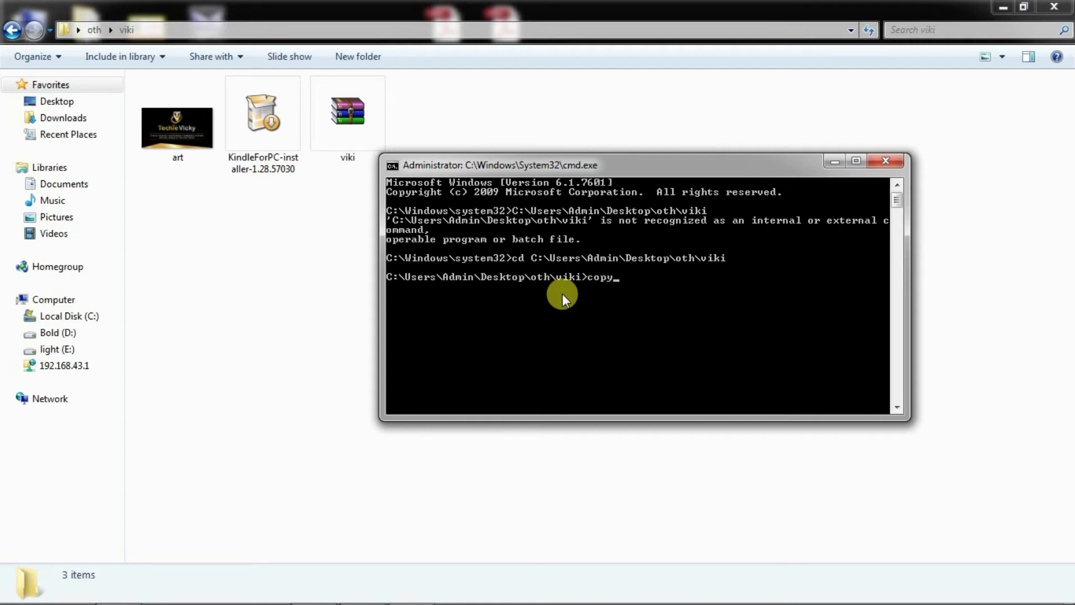
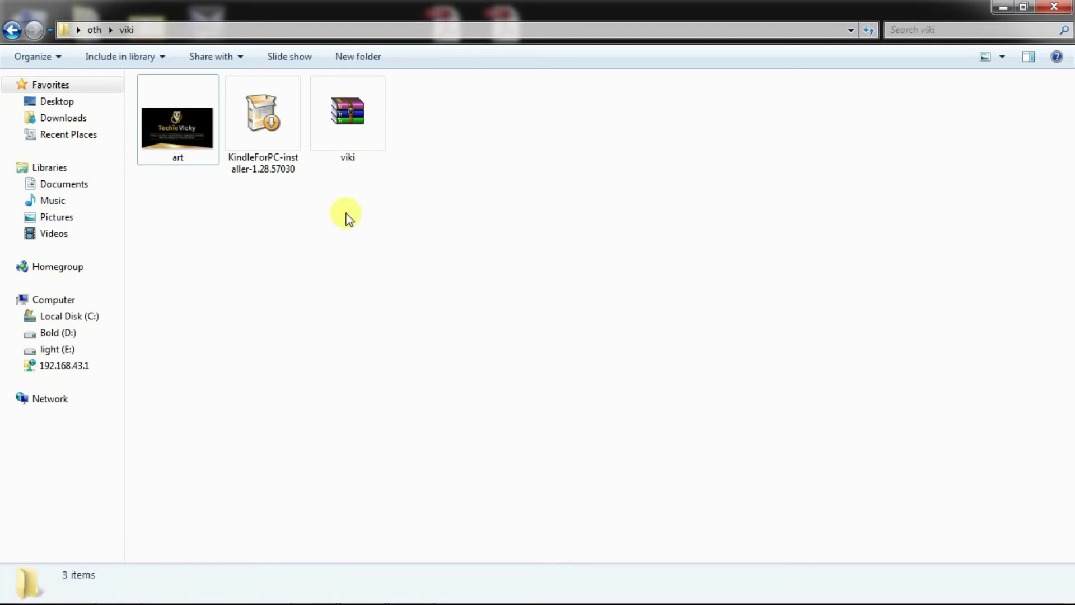
Check the file details of the art image, the viki archive and the installer, and preview the art image
left_click(198, 153)
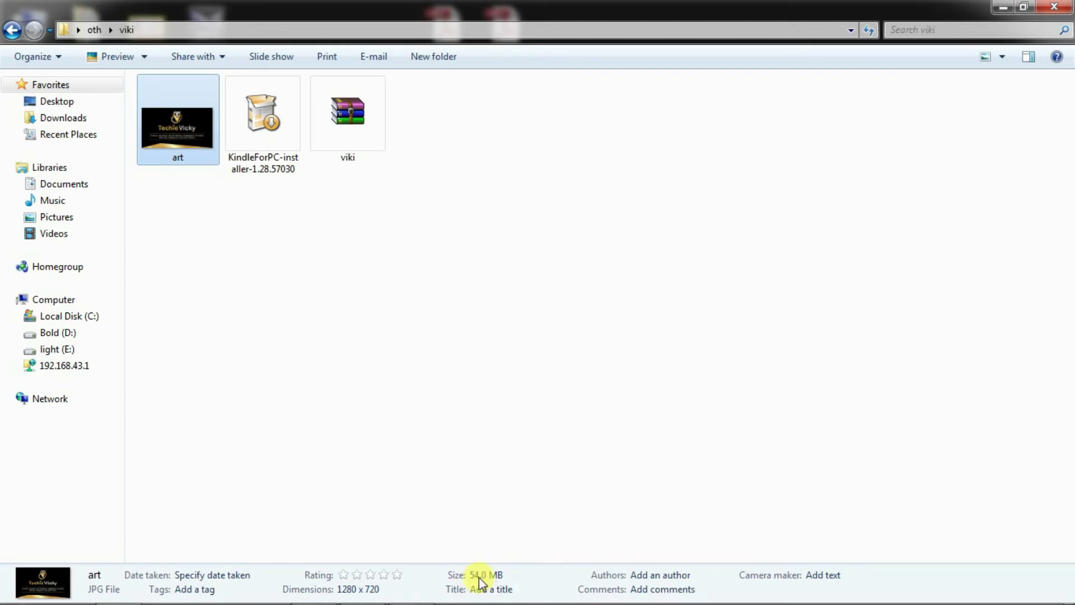
left_click(317, 107)
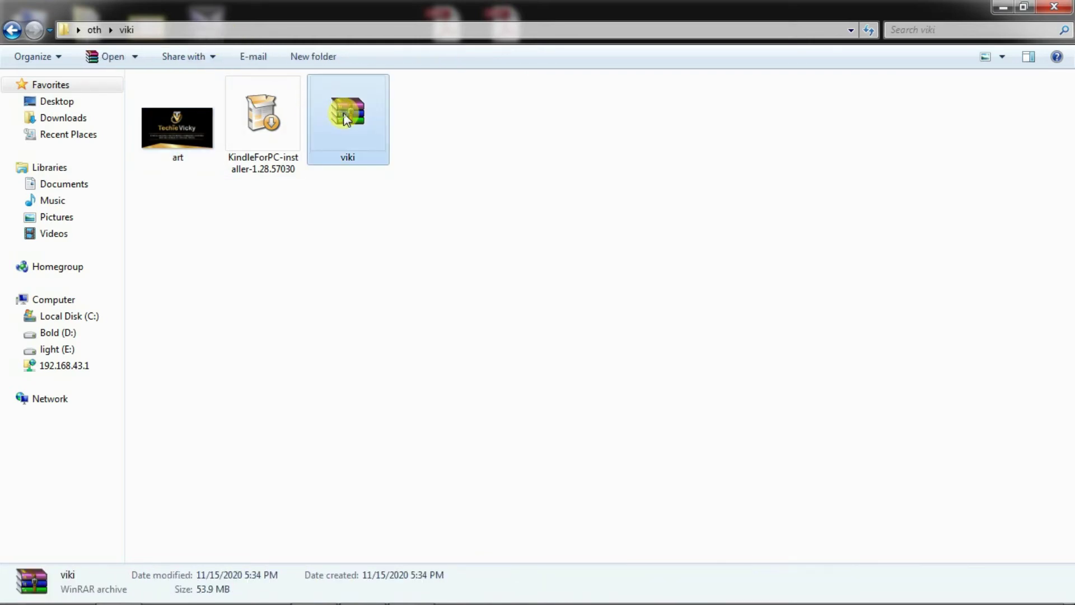
left_click(297, 122)
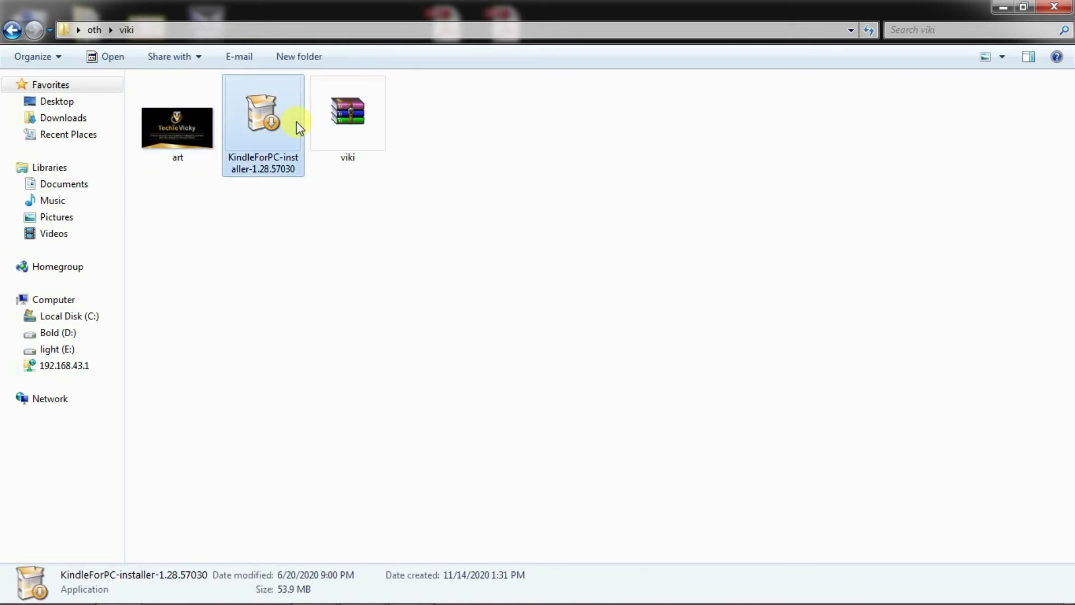
double_click(216, 129)
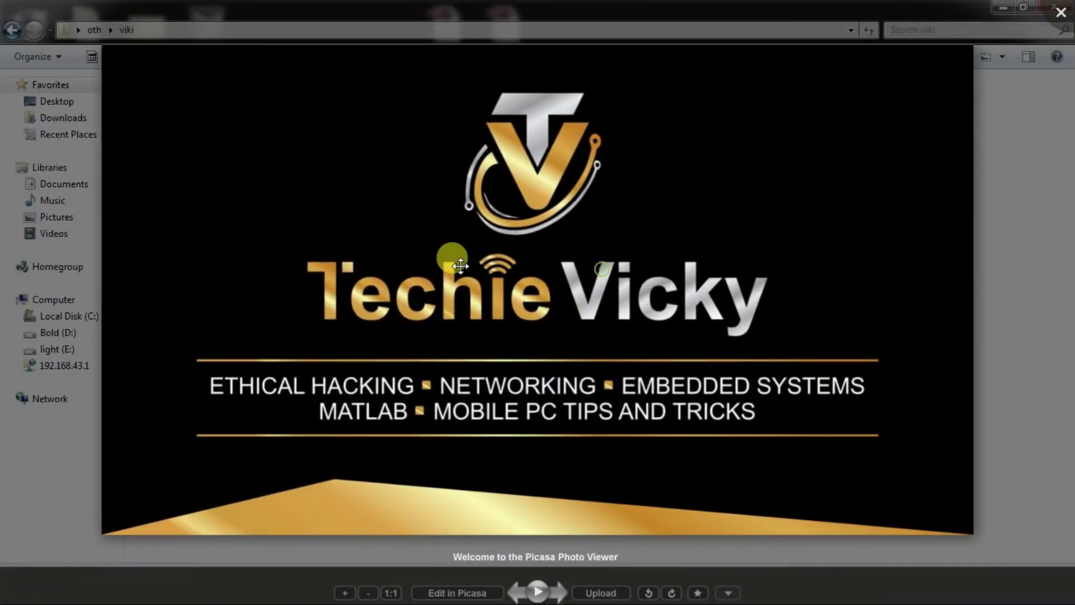
left_click(1060, 11)
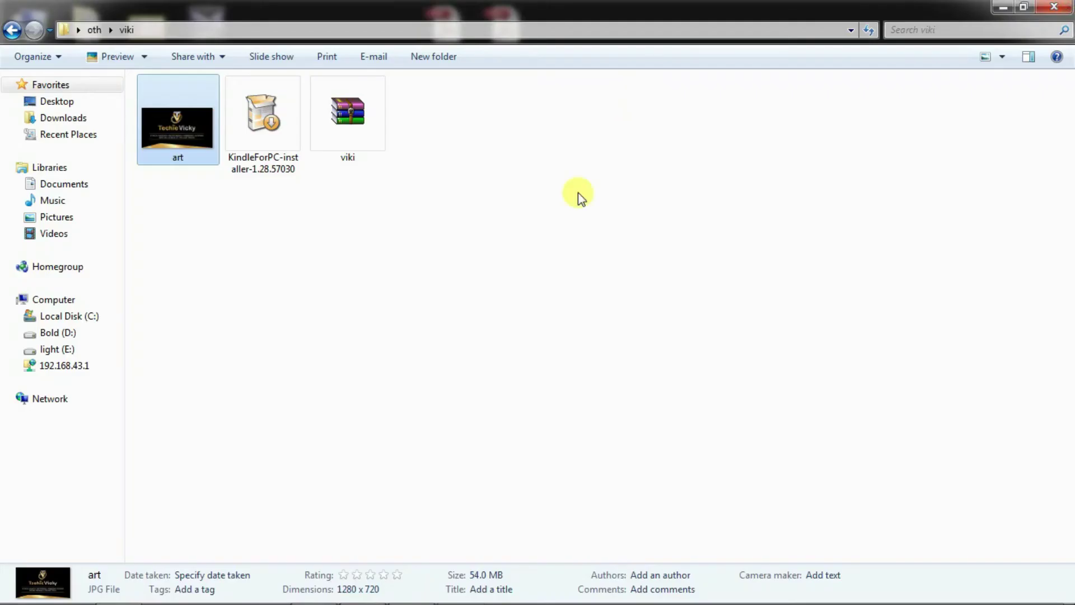
Delete the KindleForPC installer and the viki archive, keeping only the art image in the folder
left_click_drag(525, 188, 263, 142)
right_click(269, 124)
left_click(358, 333)
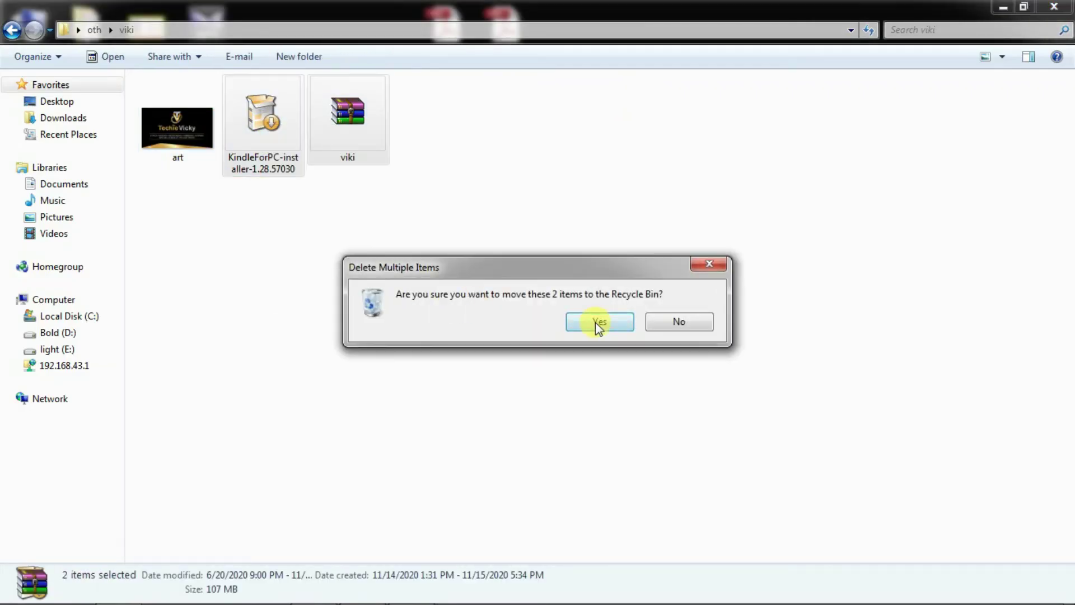
left_click(596, 322)
Create a new WinRAR archive with the default name in the viki folder and open it
right_click(466, 216)
mouse_move(507, 408)
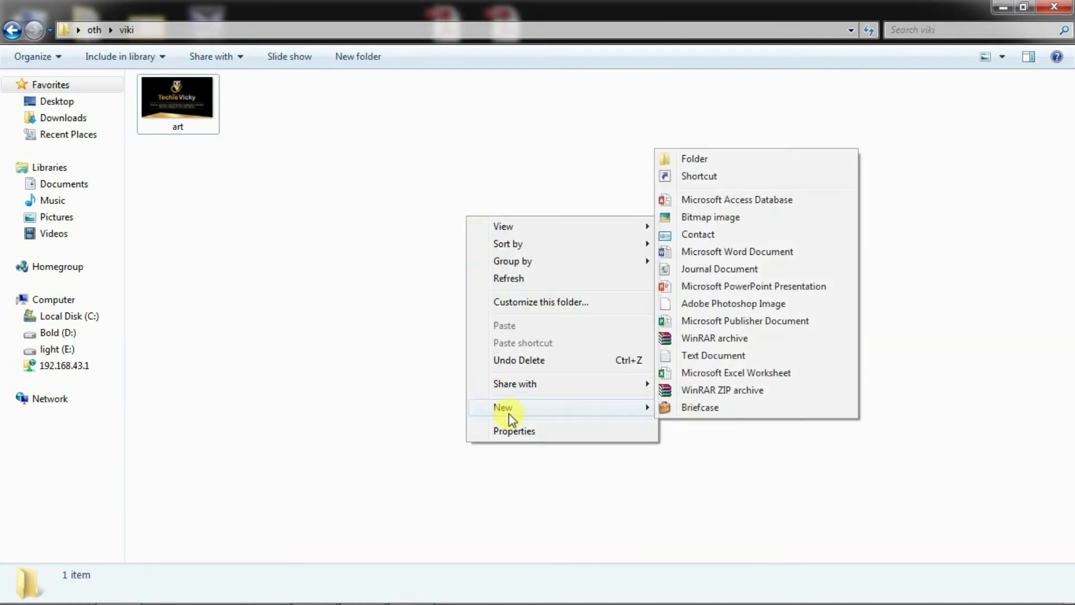
left_click(719, 339)
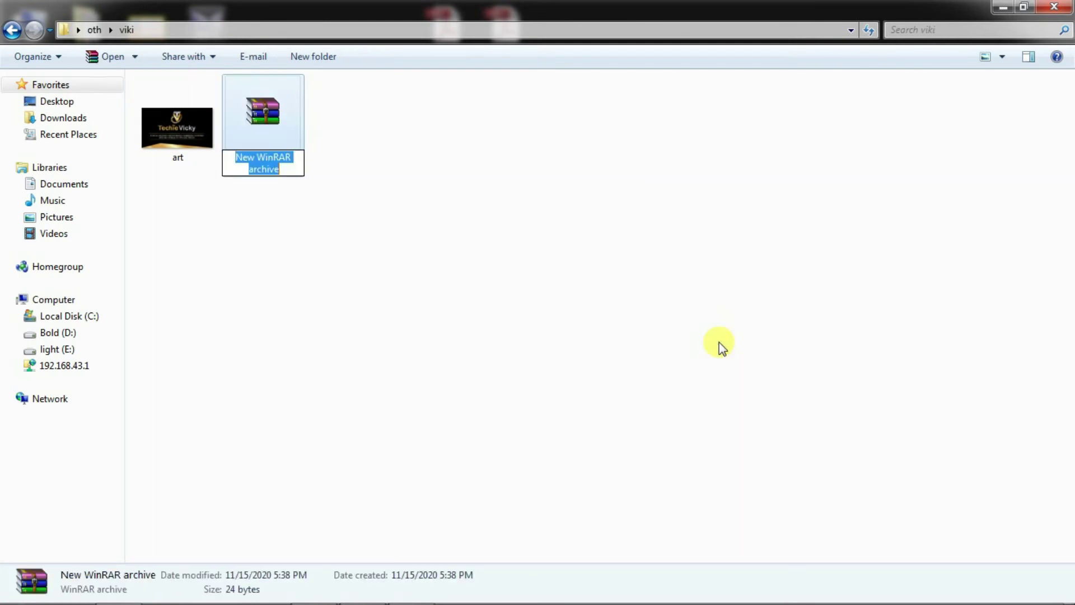
double_click(283, 134)
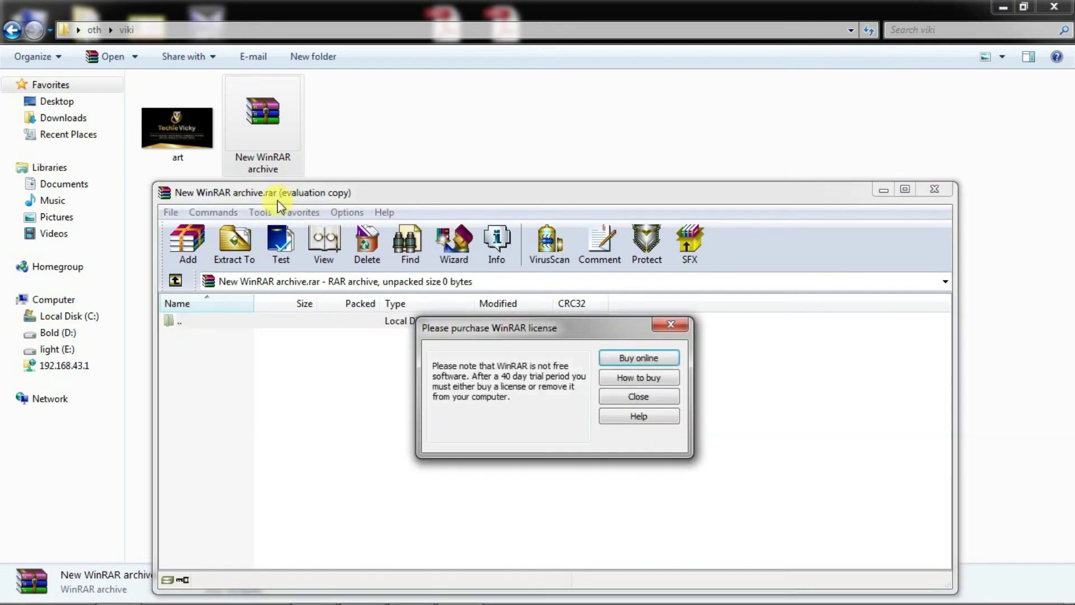
Dismiss the WinRAR license reminder and browse WinRAR to the copied folder path C:\Users\Admin\Desktop\oth\viki
left_click(649, 398)
left_click(227, 30)
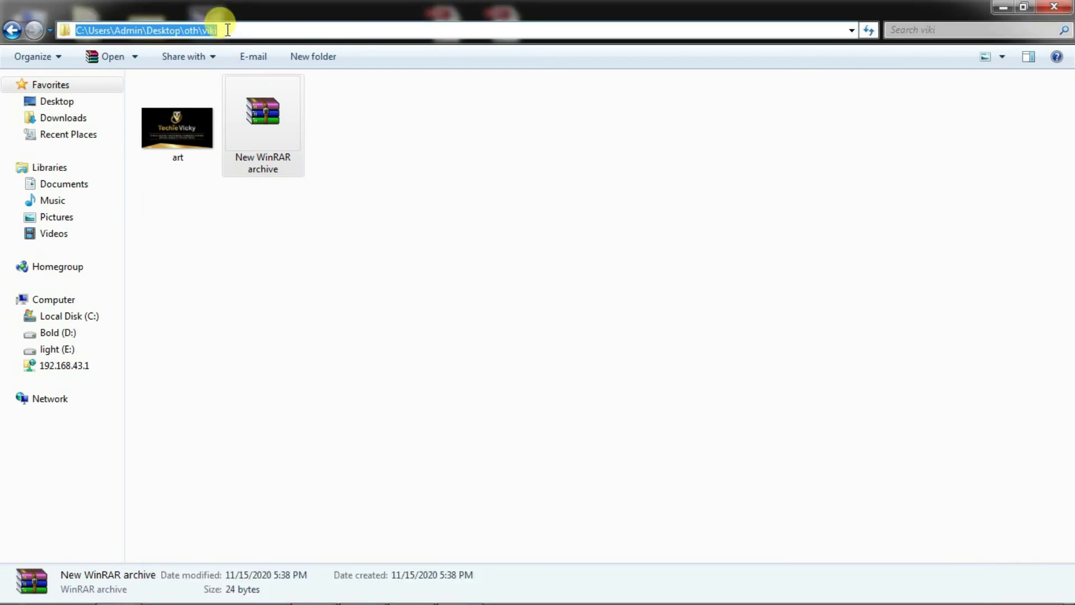
left_click(464, 590)
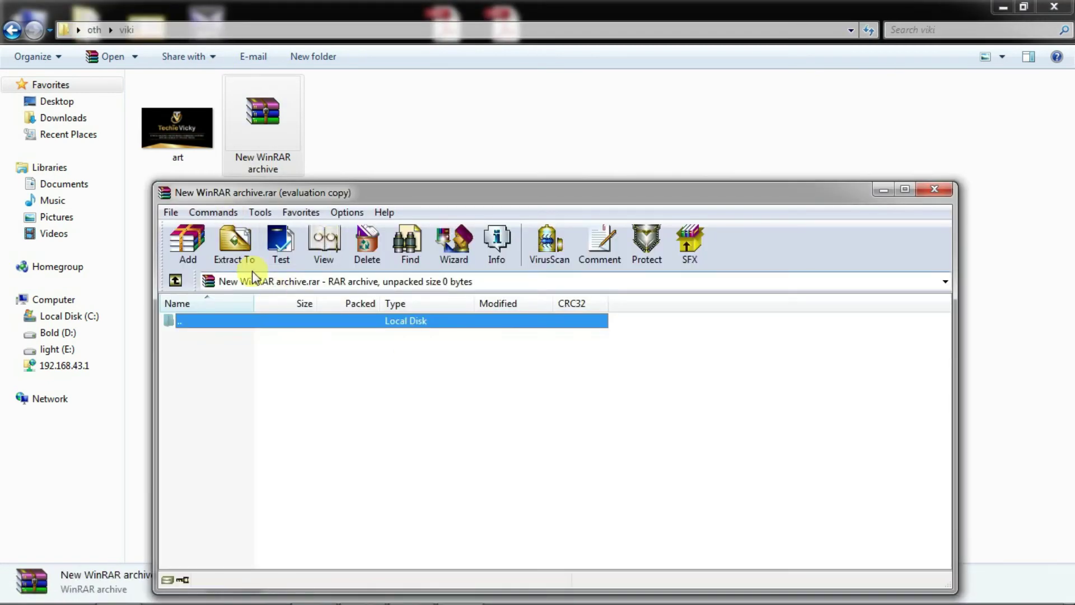
left_click(252, 279)
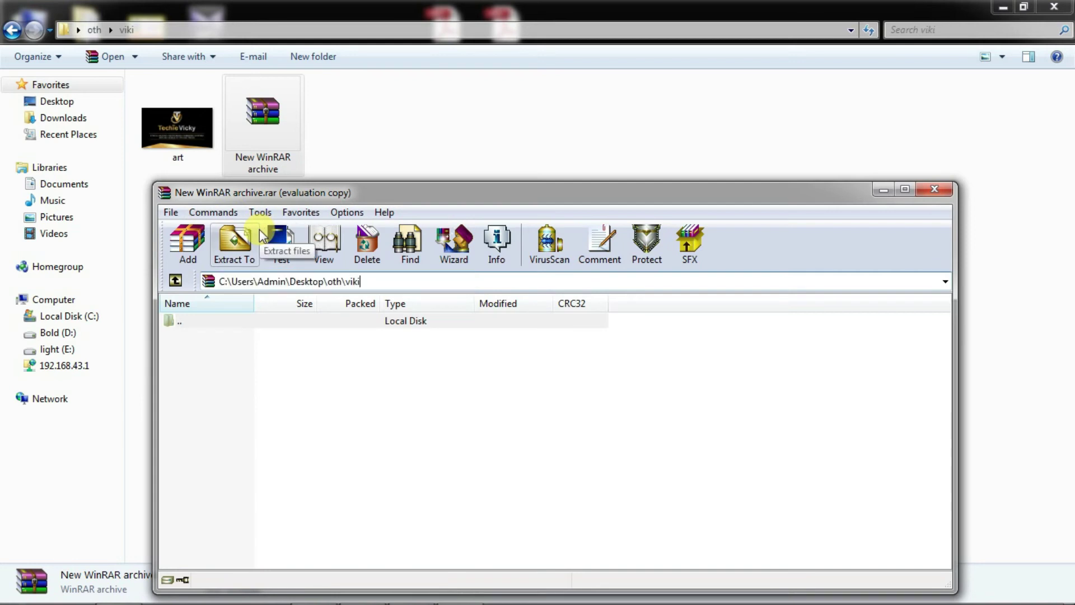
key("Return")
Extract the hidden contents of art.jpg to C:\Users\Admin\Desktop\oth\viki\art with the default options, and close WinRAR
left_click(258, 352)
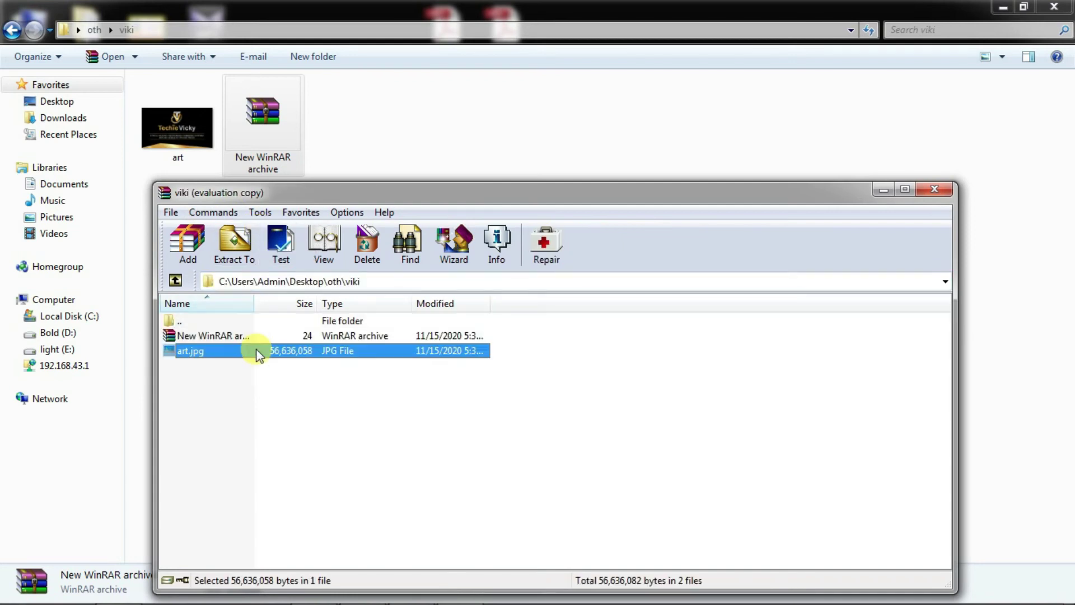
left_click(231, 247)
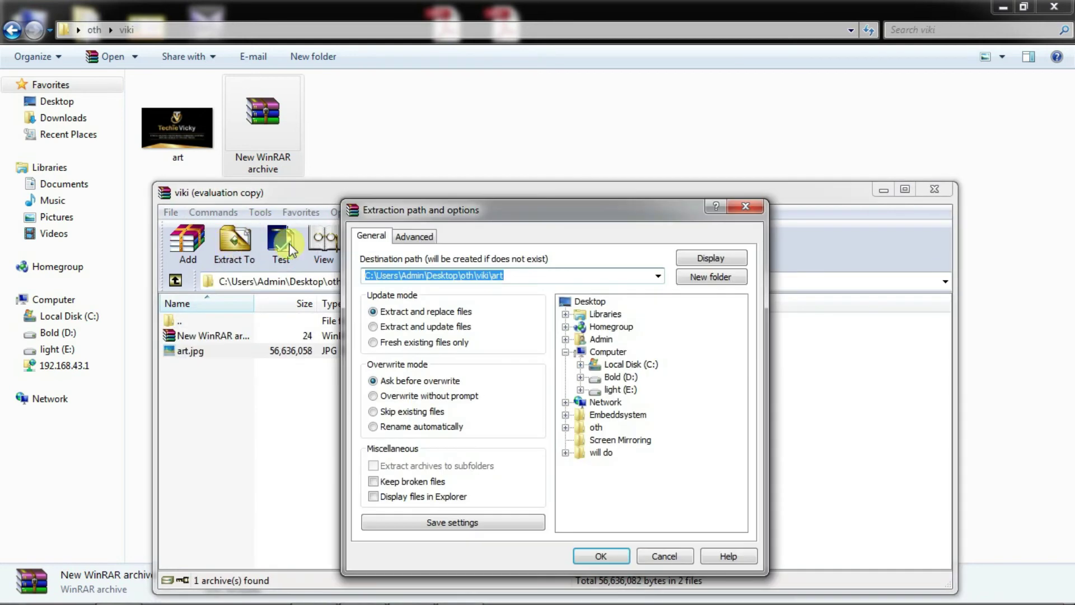
left_click(618, 556)
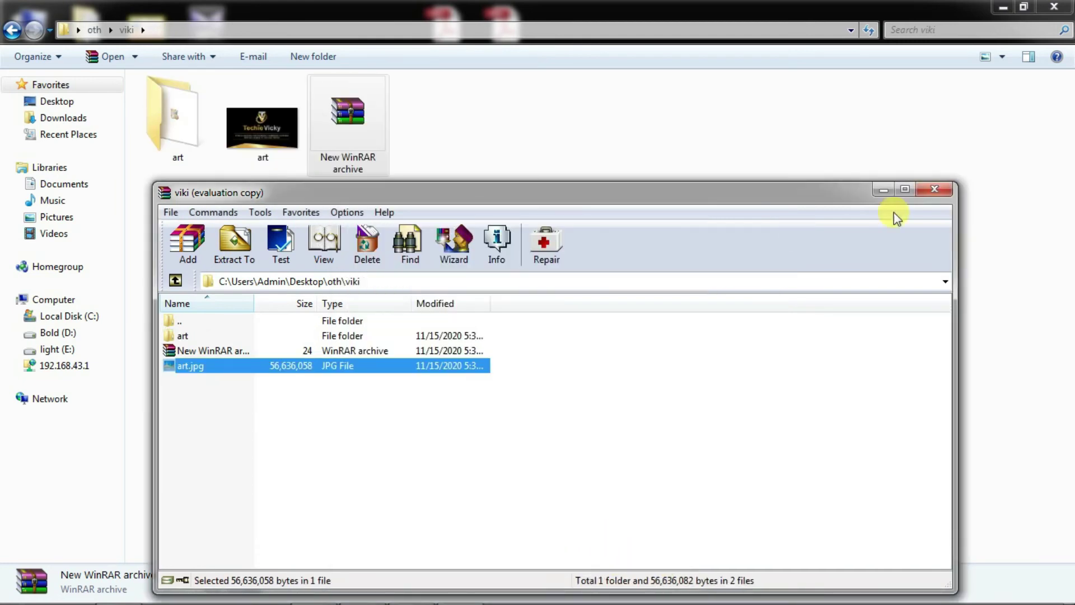
left_click(935, 189)
left_click(523, 259)
Open the extracted art folder, show its contents as tiles, and check the KindleForPC installer's file details
double_click(197, 140)
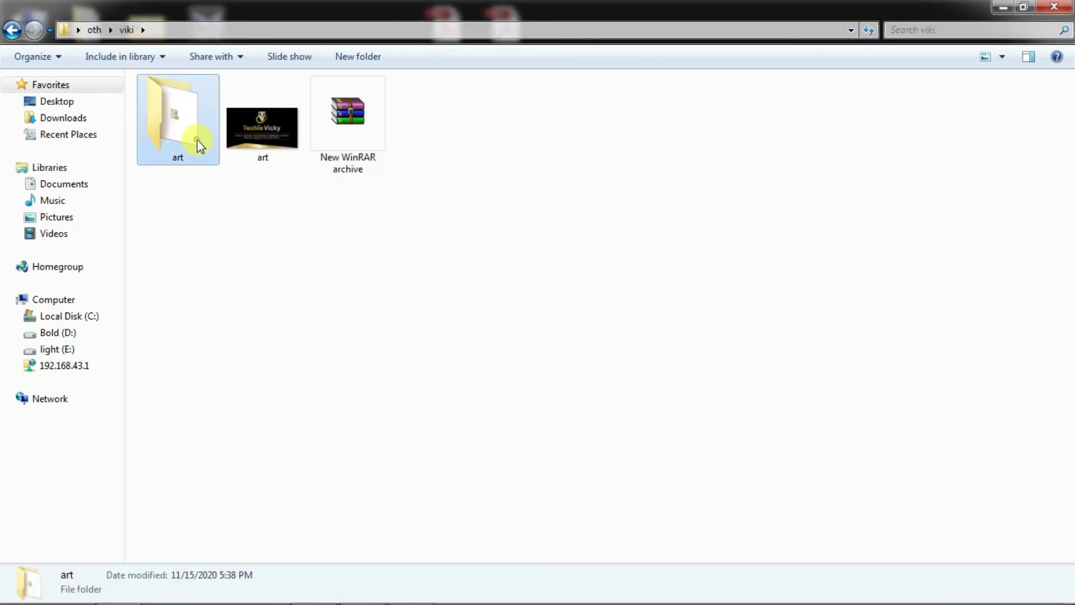
left_click(219, 110)
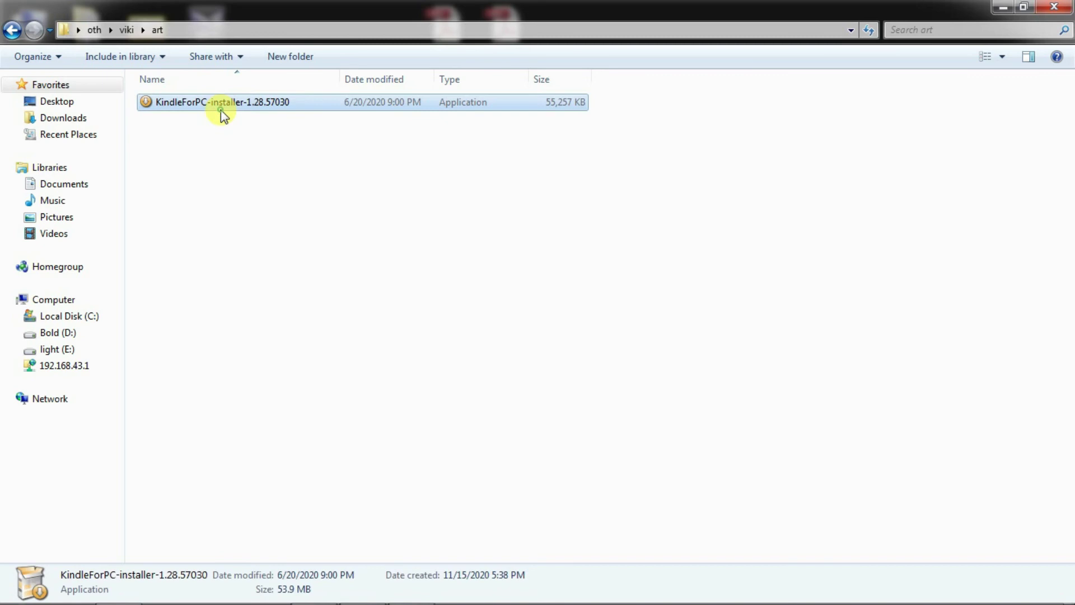
left_click(232, 226)
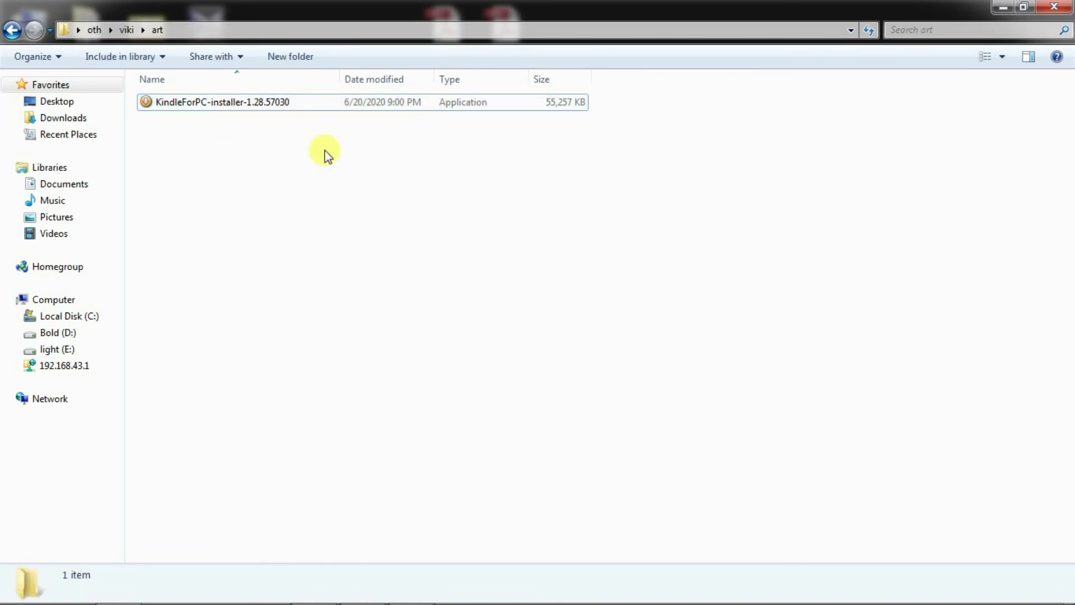
left_click(984, 56)
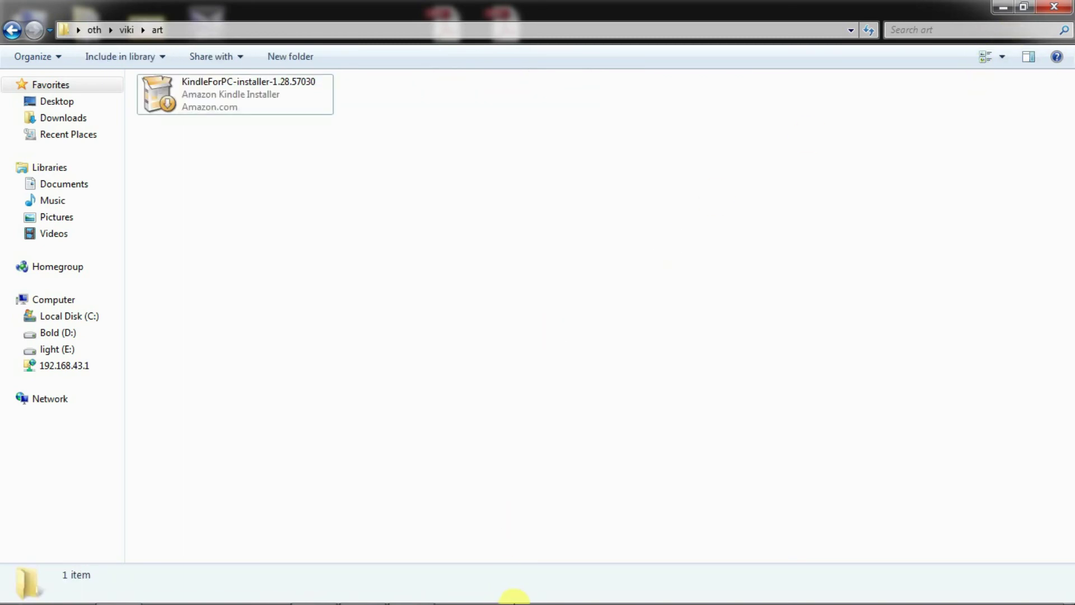
left_click(242, 102)
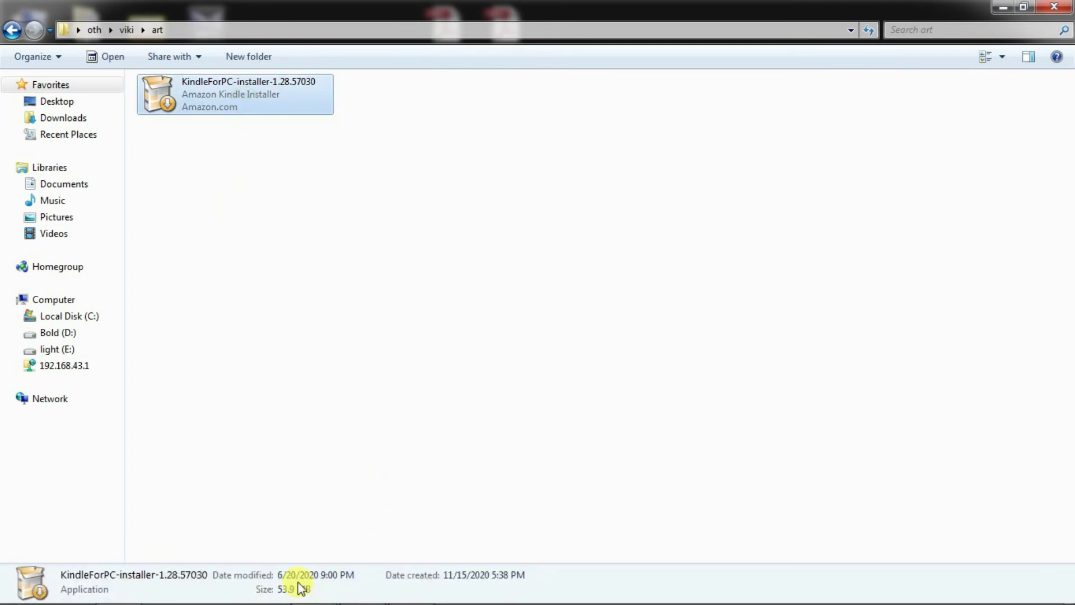
Return to the viki folder, check the art image's file size, and refresh the folder
left_click(12, 29)
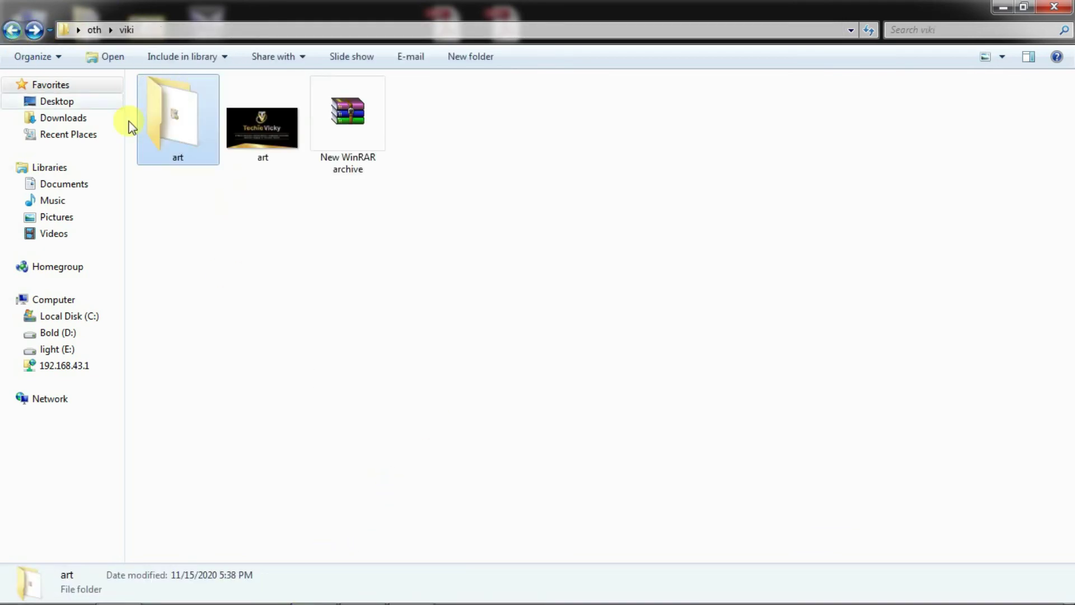
left_click(279, 140)
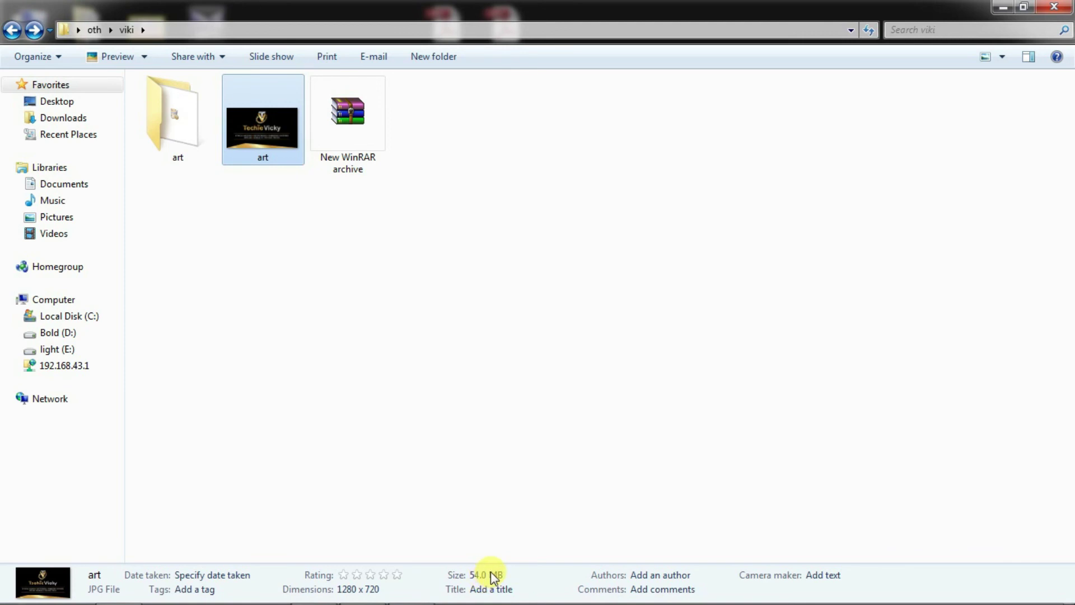
right_click(636, 233)
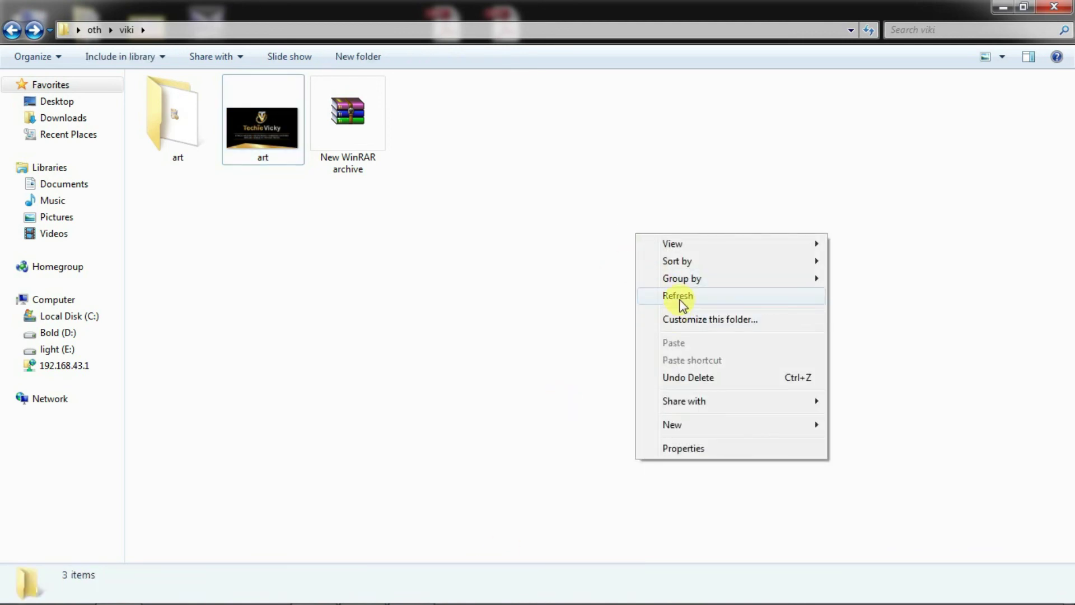
left_click(681, 302)
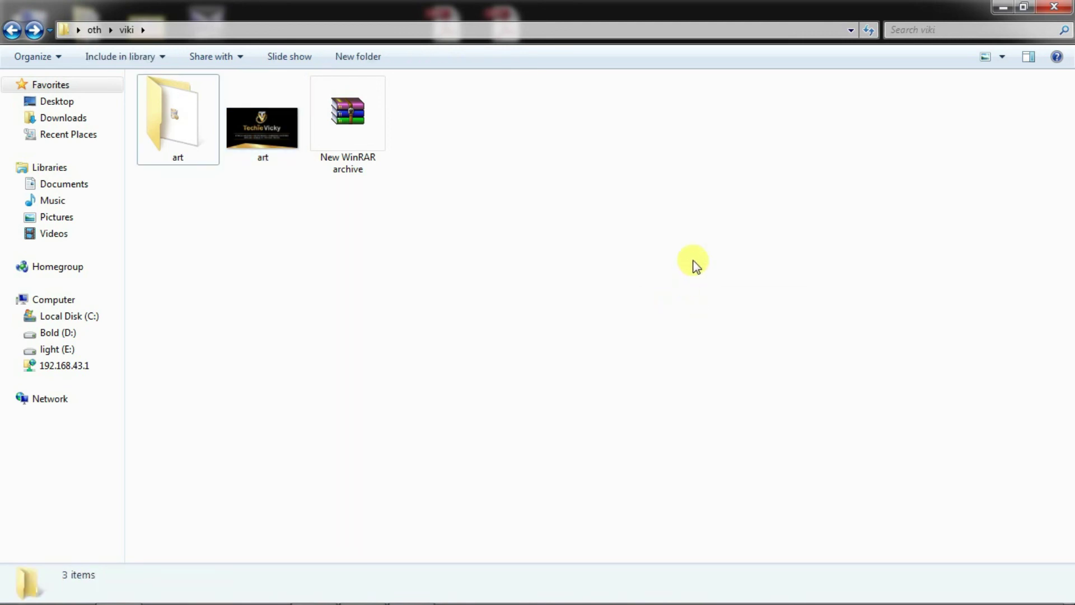